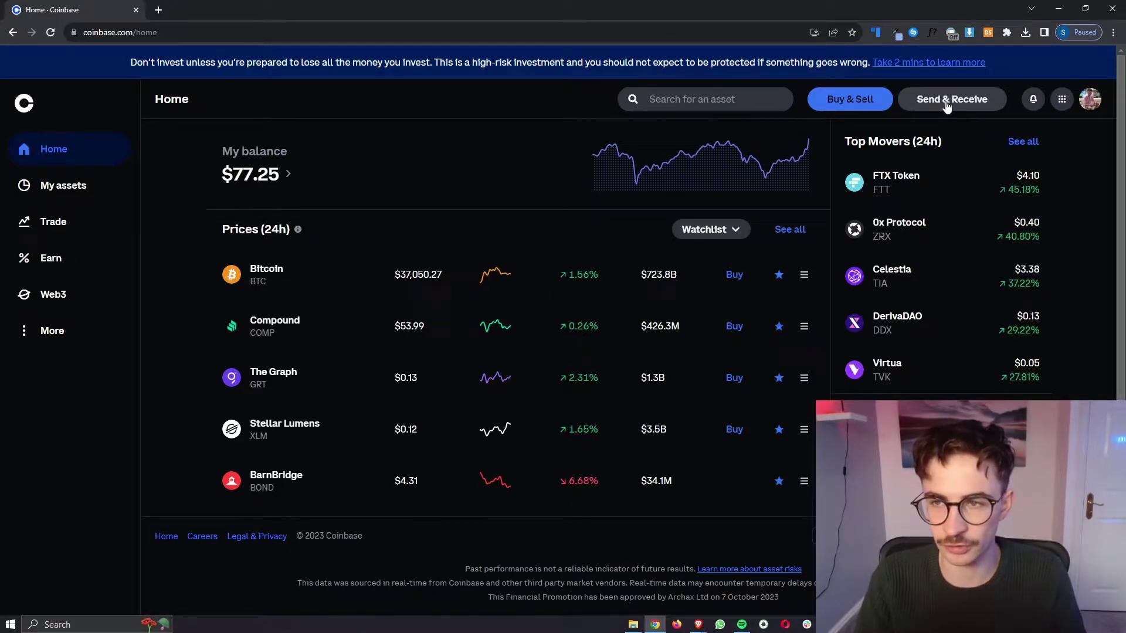
- Open Coinbase's Send & Receive panel with Litecoin selected as the asset to send
click(947, 103)
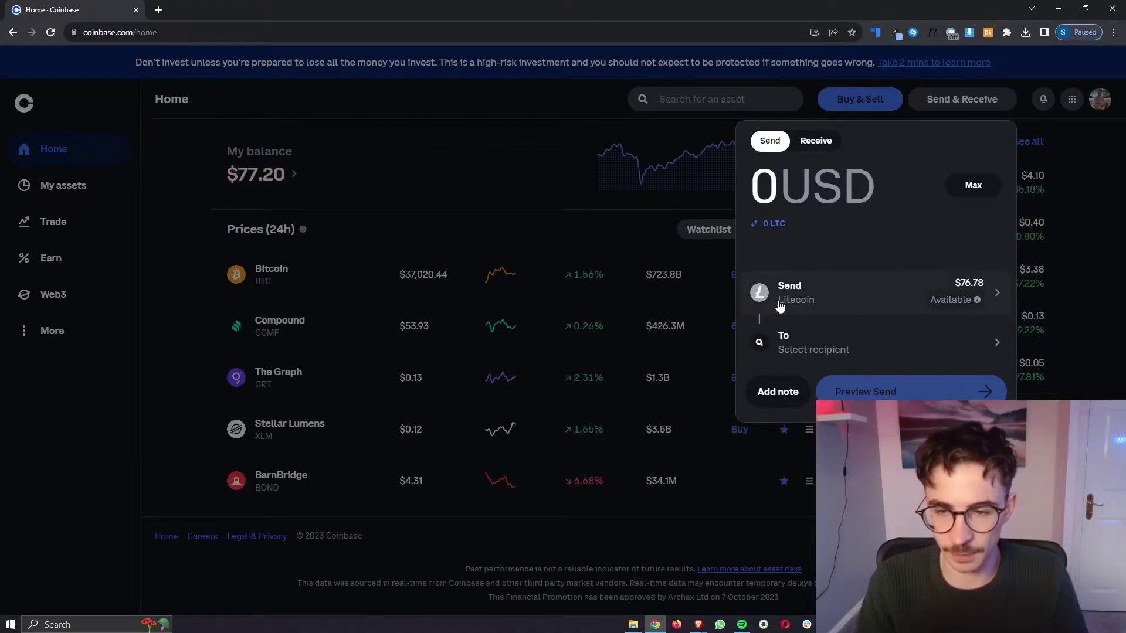
- Switch to KuCoin and go to the Assets Overview page
click(698, 624)
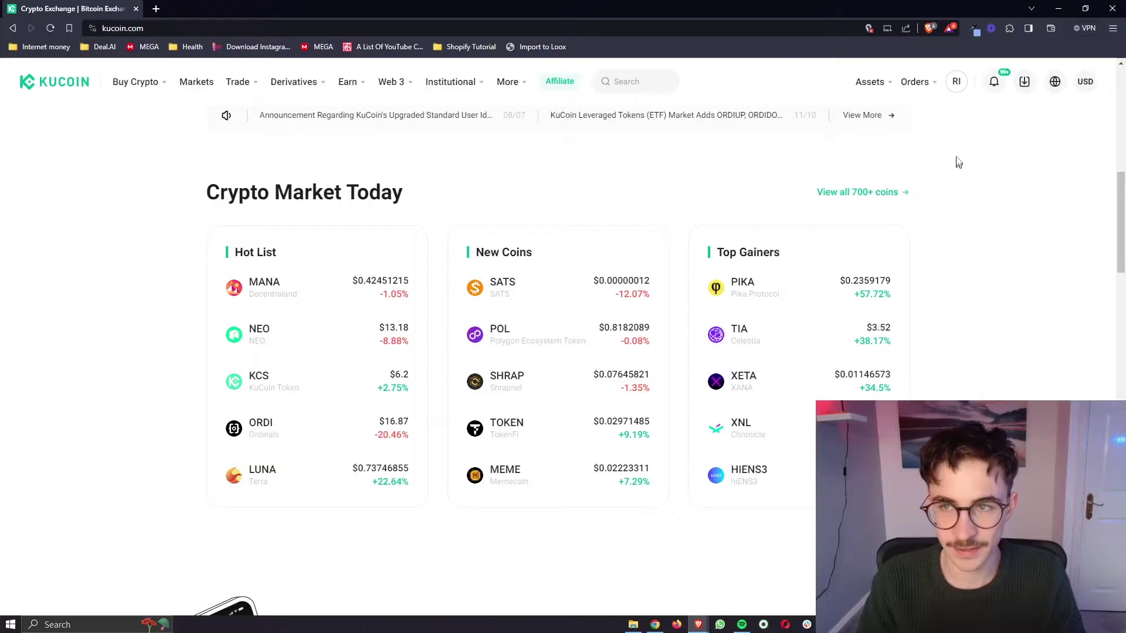
mouse_move(875, 86)
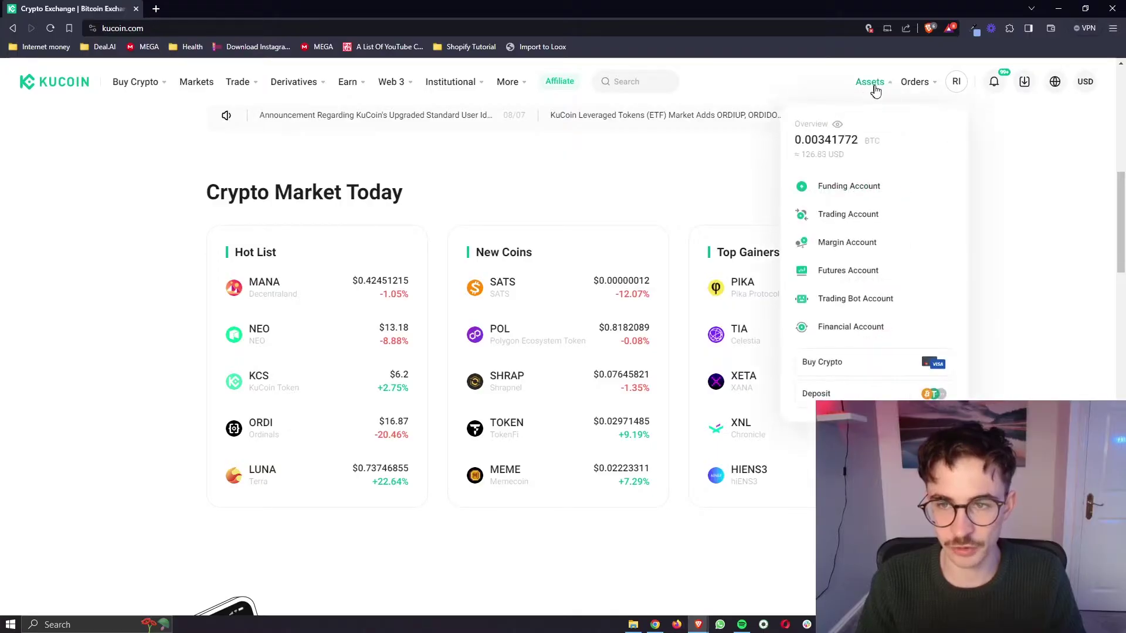
click(863, 146)
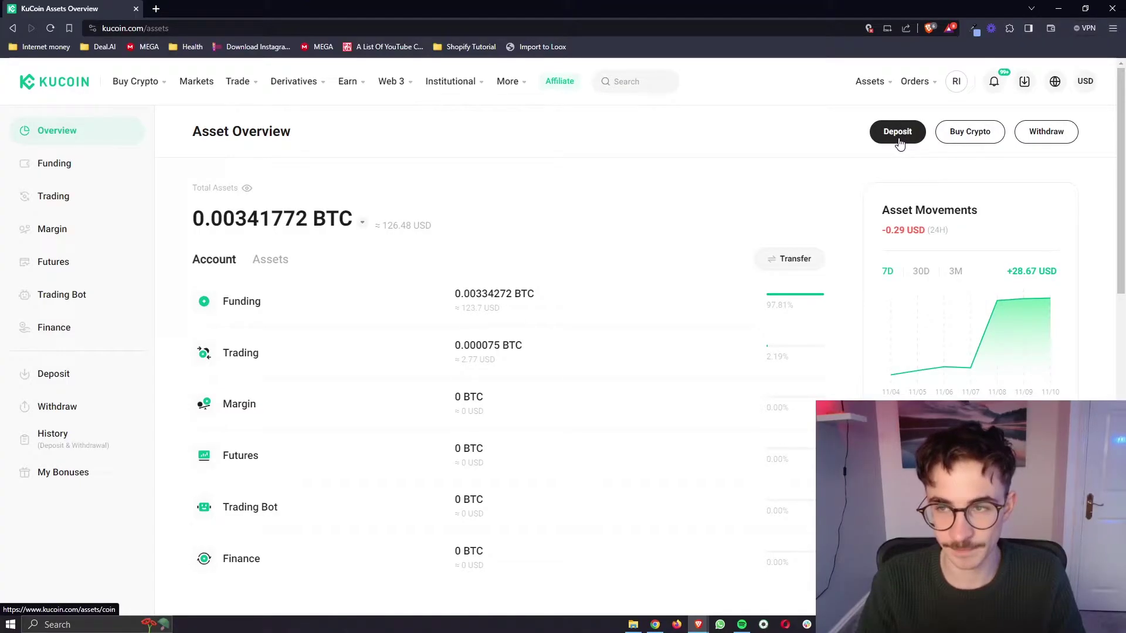
- Start a crypto deposit in KuCoin with LTC as the coin and LTC as the network
click(900, 141)
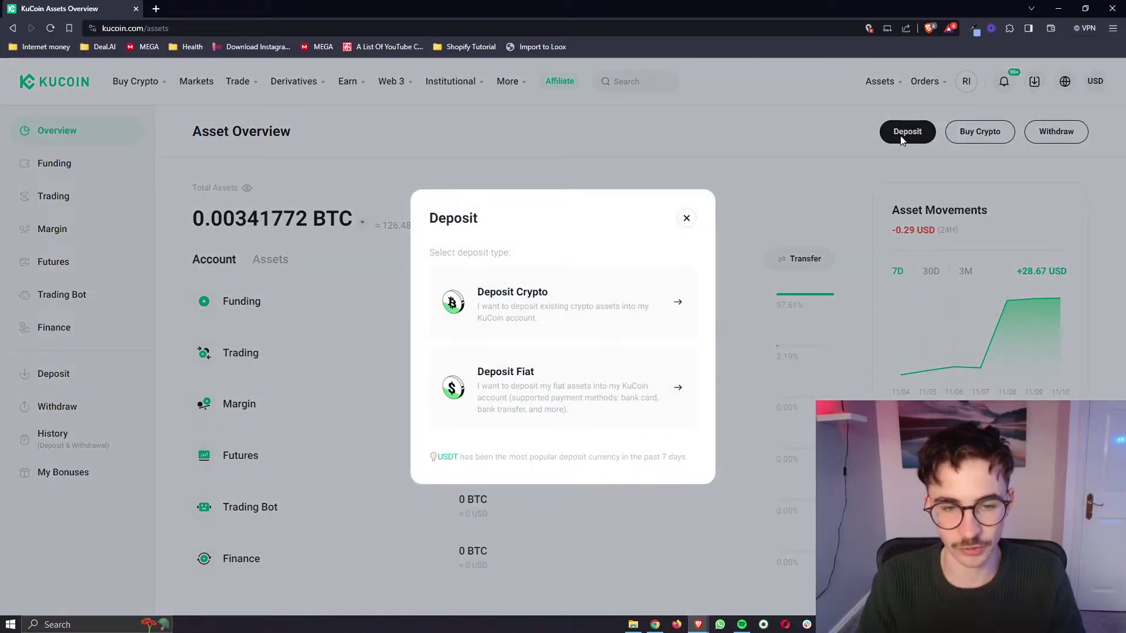
click(507, 299)
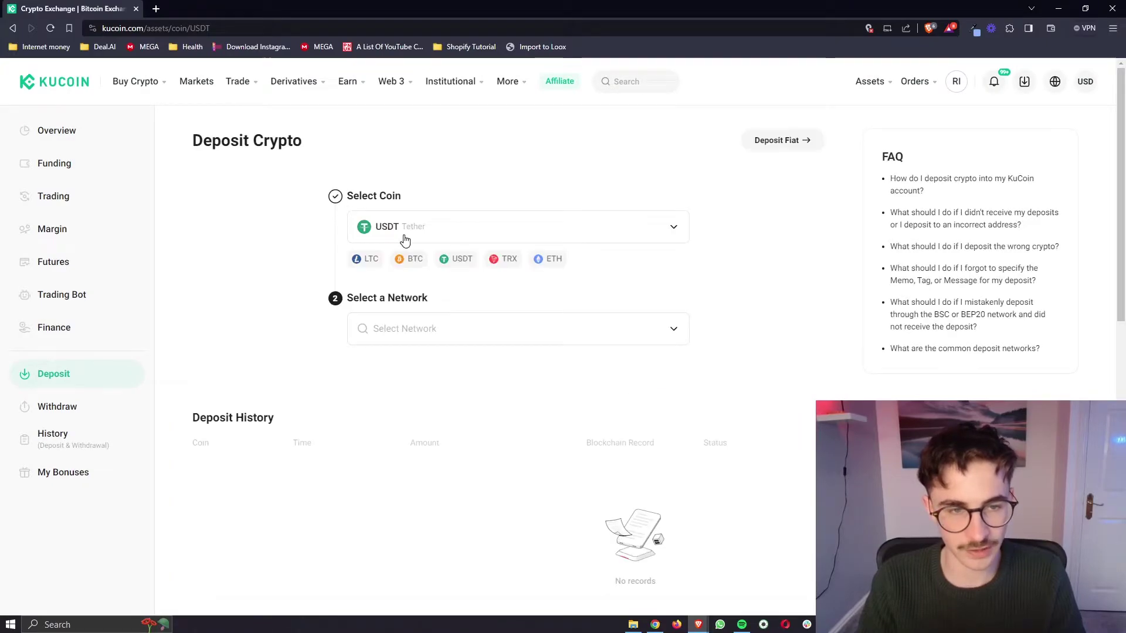
click(404, 234)
click(377, 246)
click(365, 261)
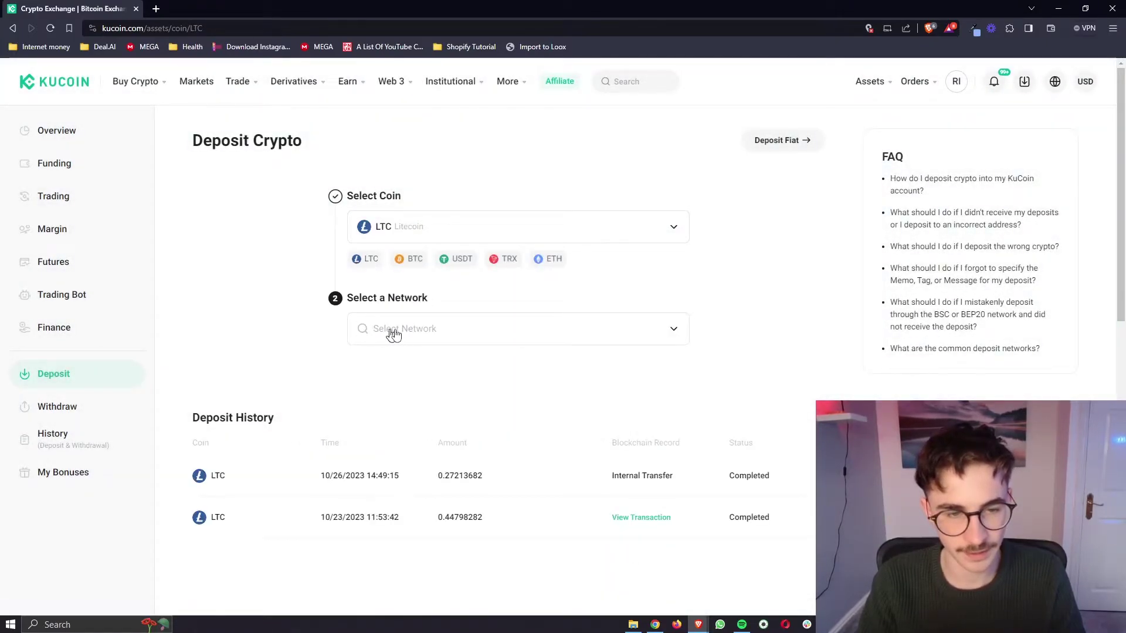
click(410, 333)
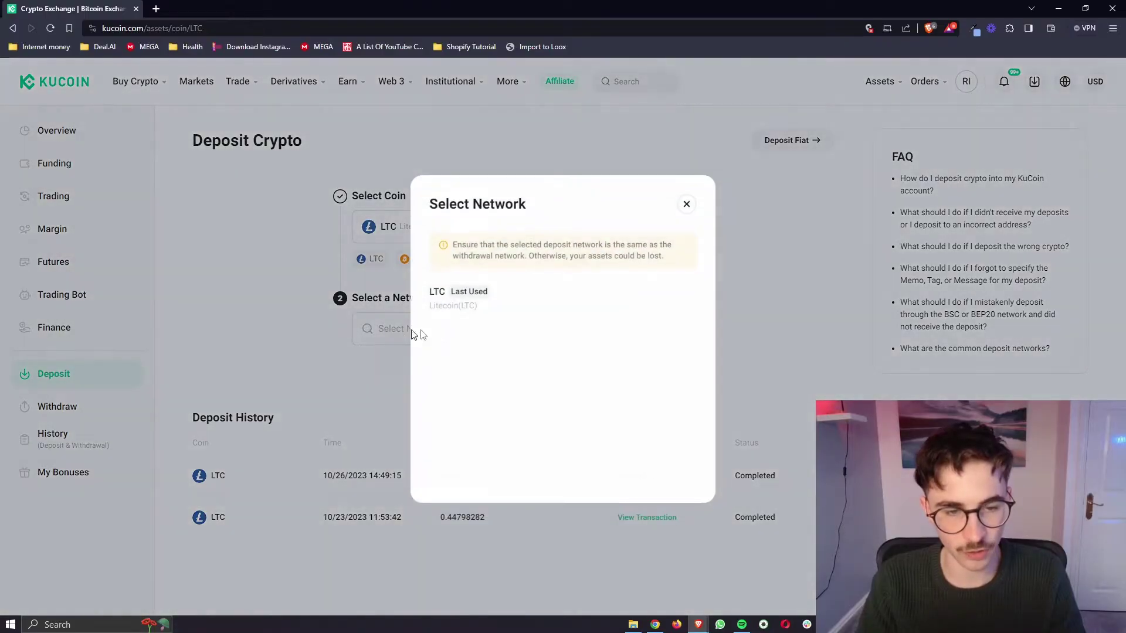
click(448, 311)
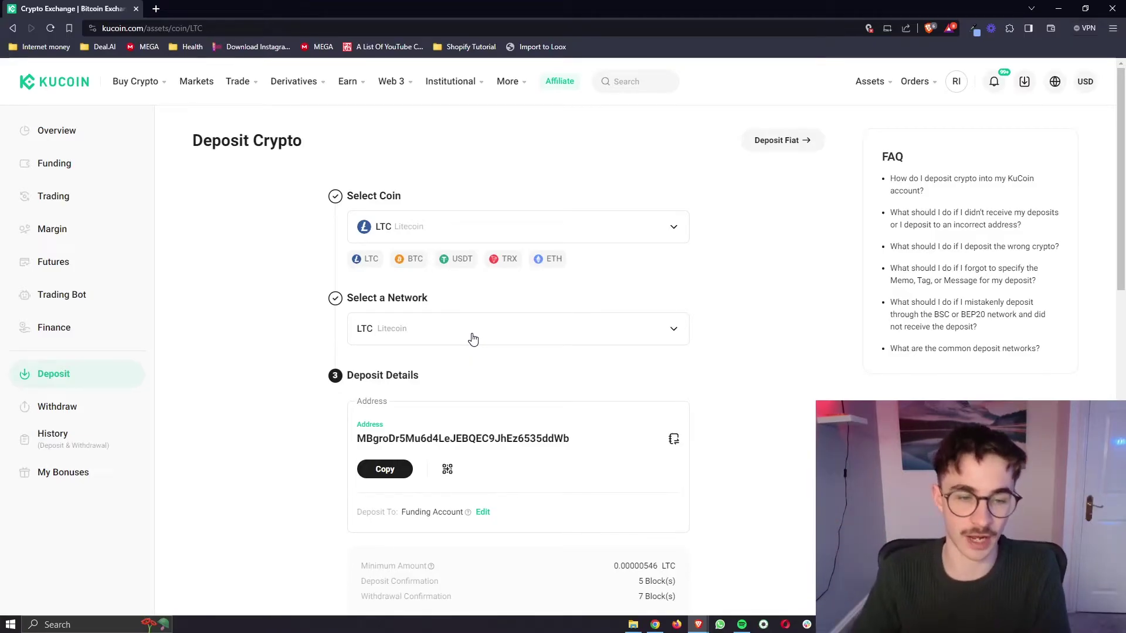
- Copy the LTC deposit address shown on the deposit page
scroll(472, 338, down, 2)
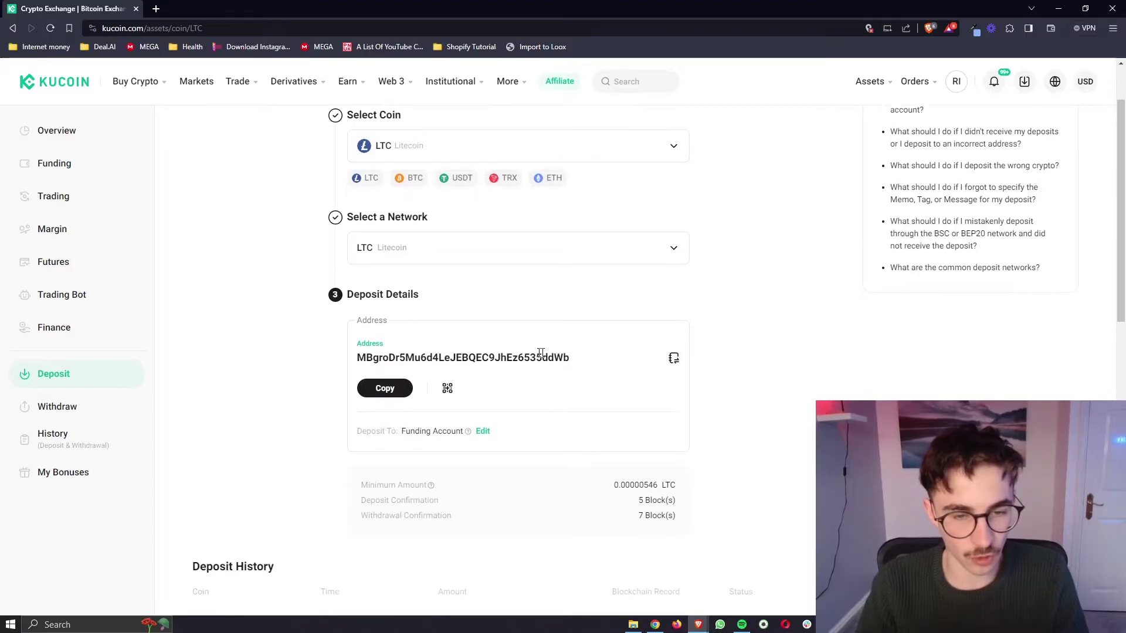
drag(590, 361, 396, 377)
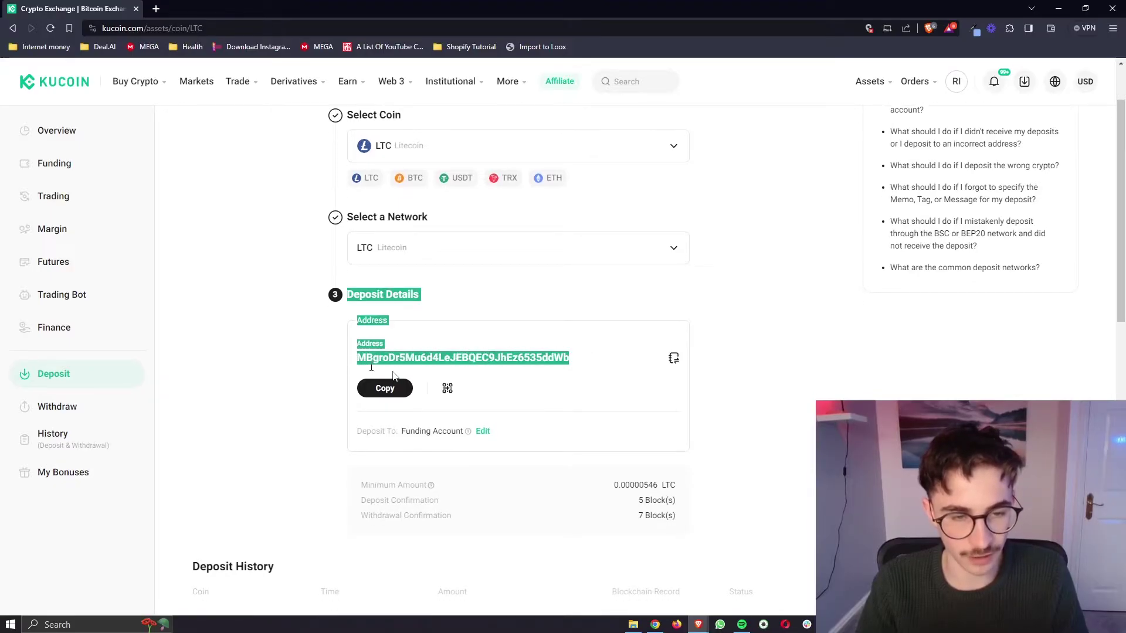
click(511, 388)
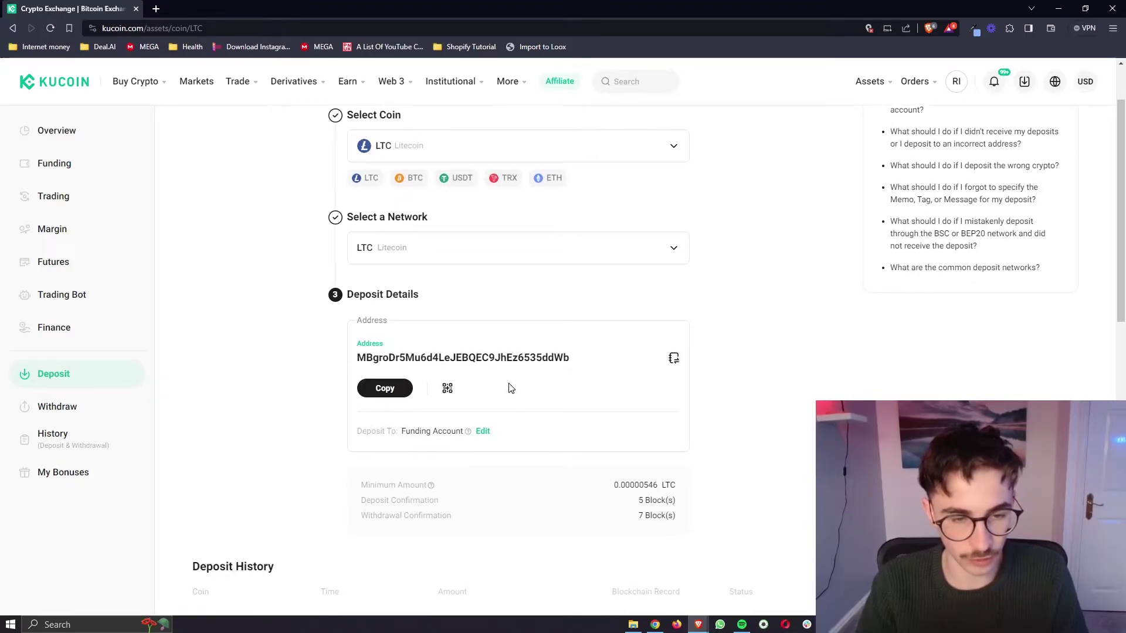
click(385, 392)
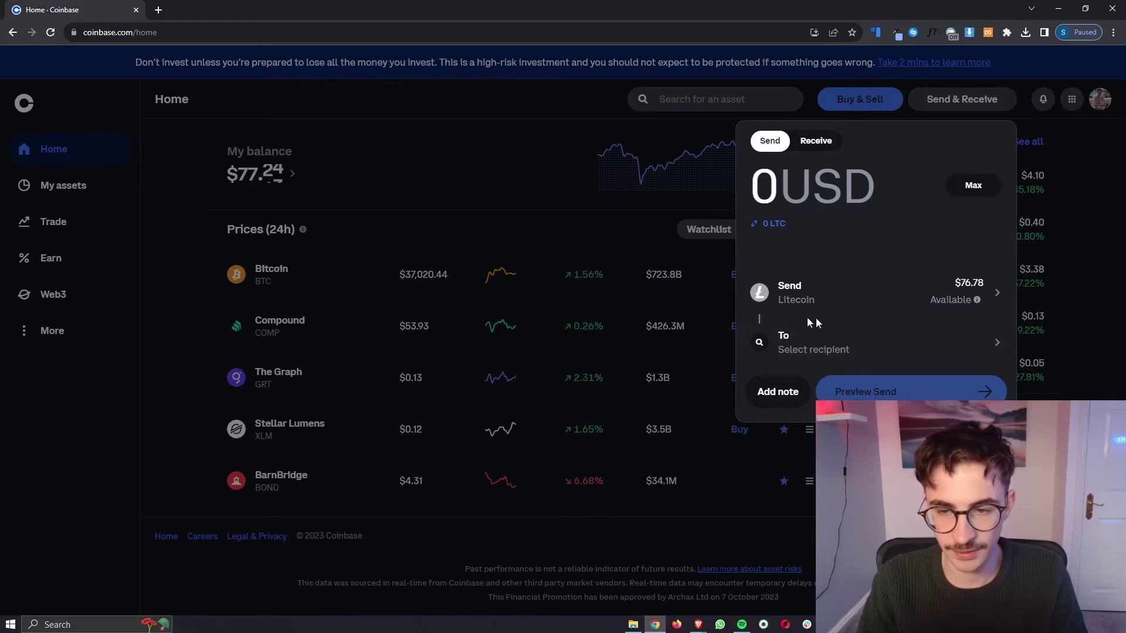
- Set the pasted KuCoin LTC address as recipient and enter 76.70 USD as the amount
click(797, 354)
key(ctrl+v)
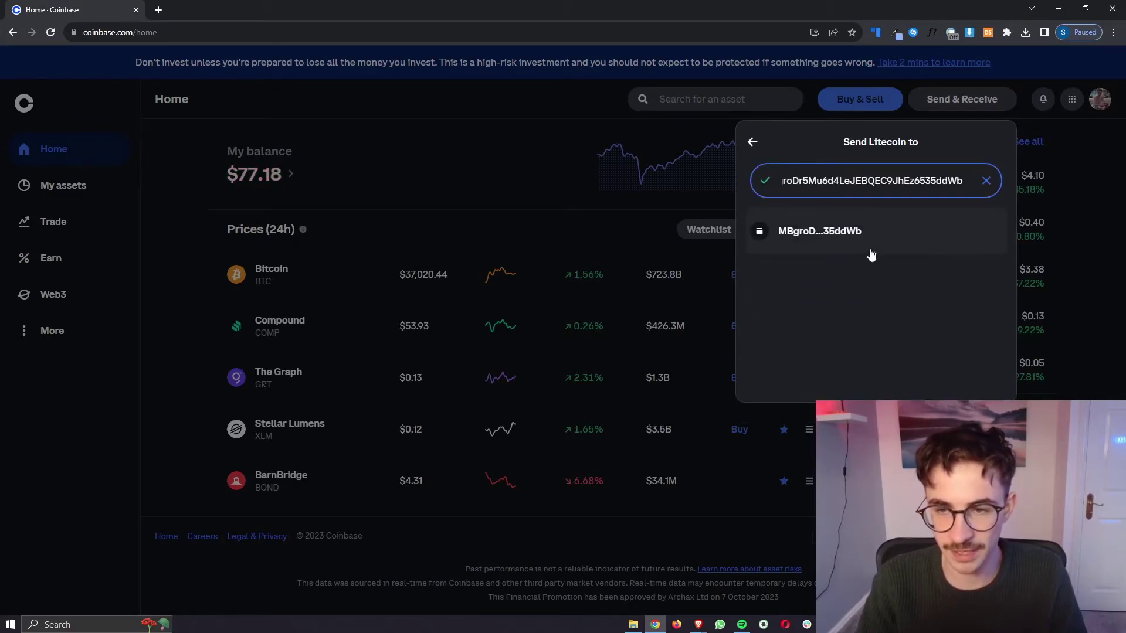
click(814, 235)
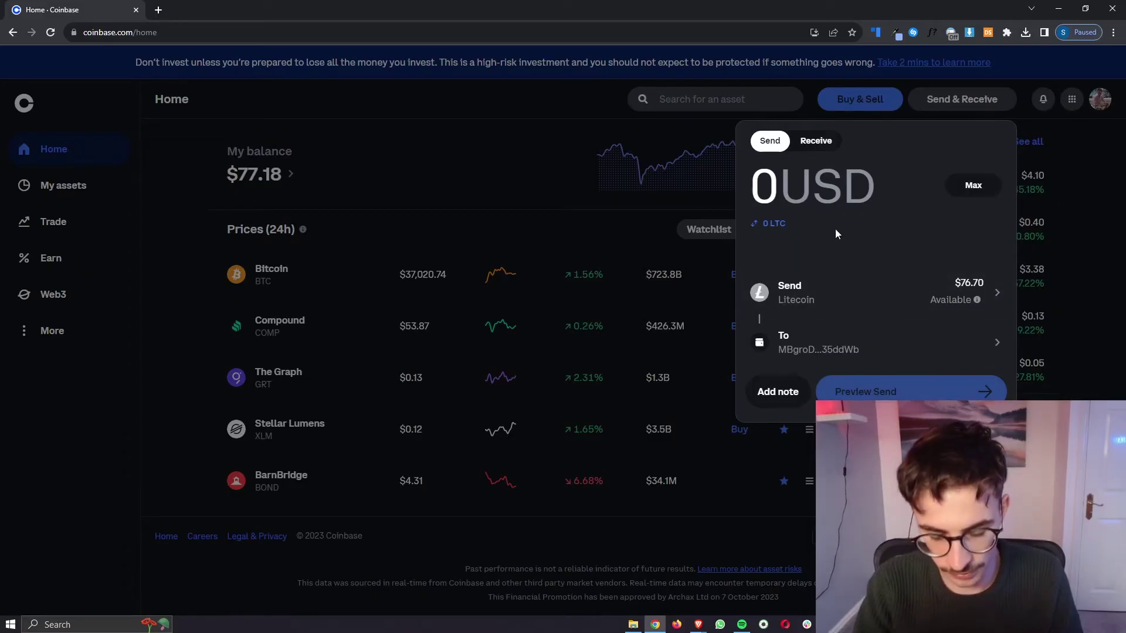
text(76.00)
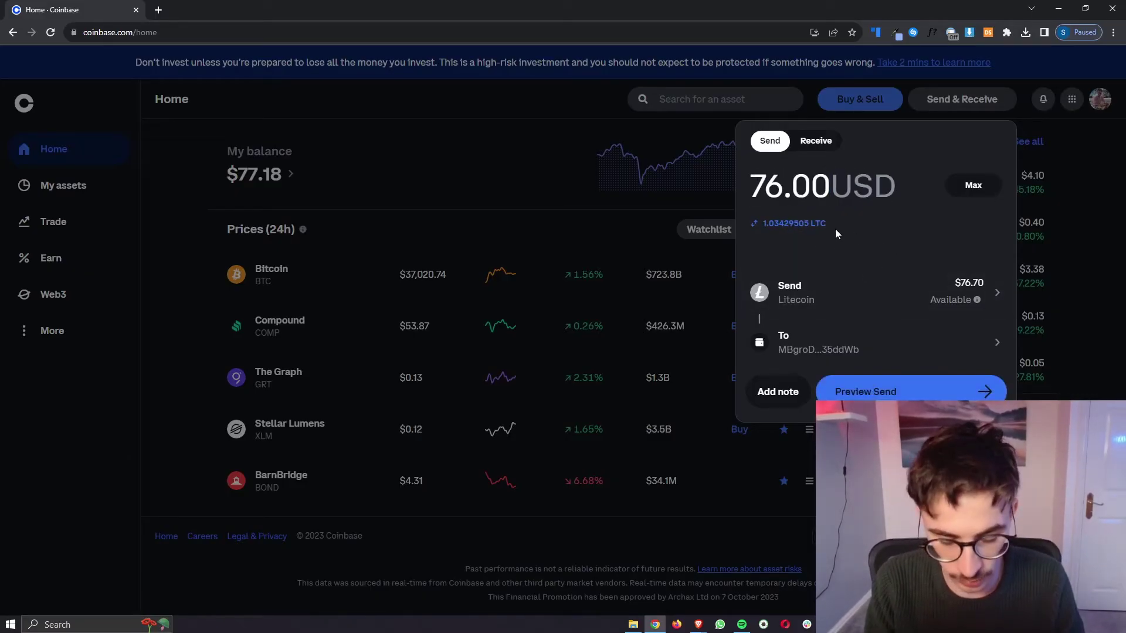
key(BackSpace)
key(BackSpace)
text(70)
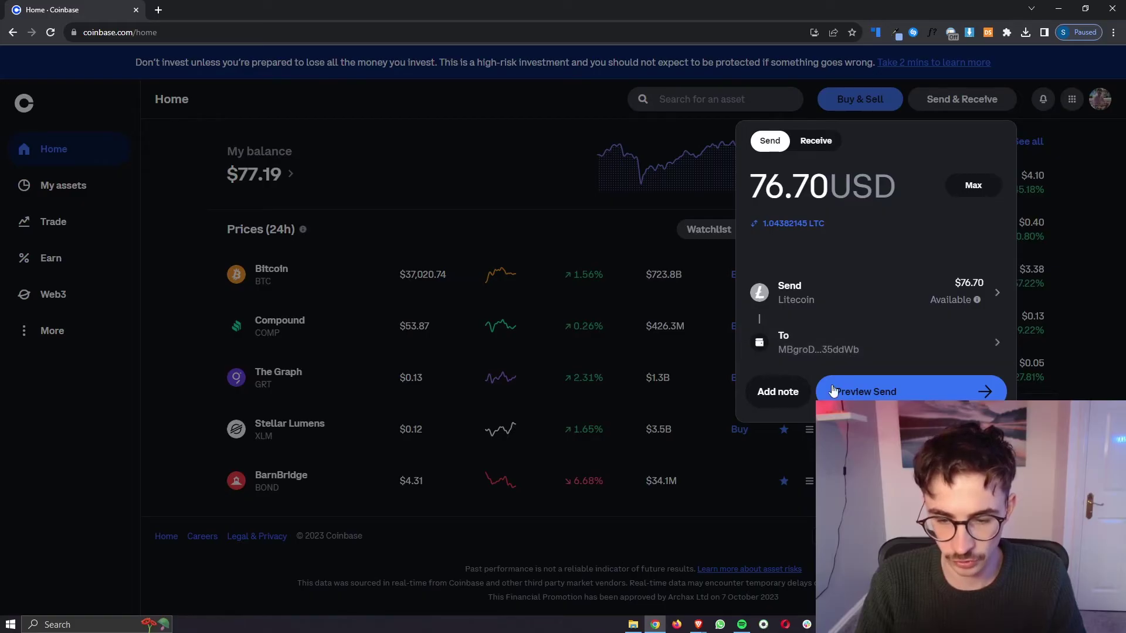
- Check the recipient address ending against KuCoin's deposit address
click(698, 624)
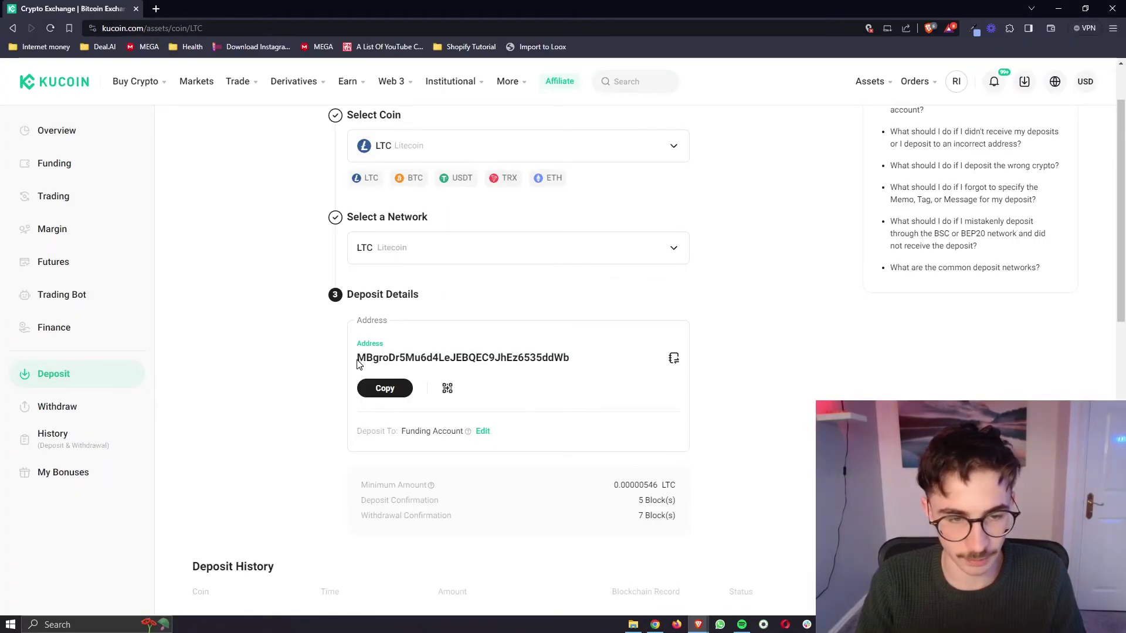
drag(549, 359, 585, 364)
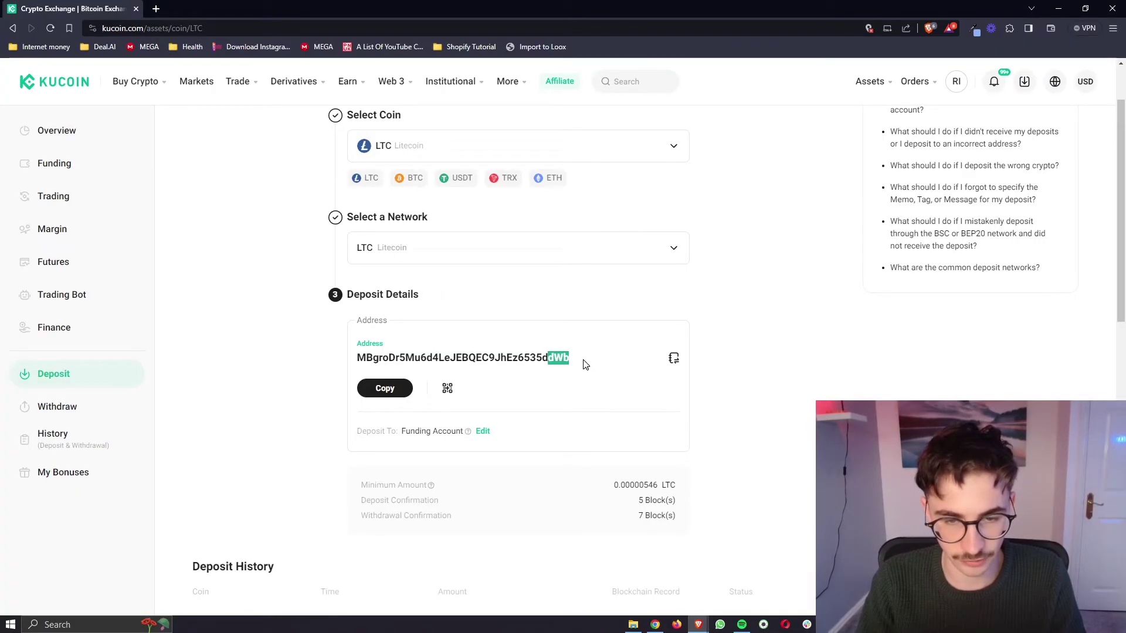
key(alt+Tab)
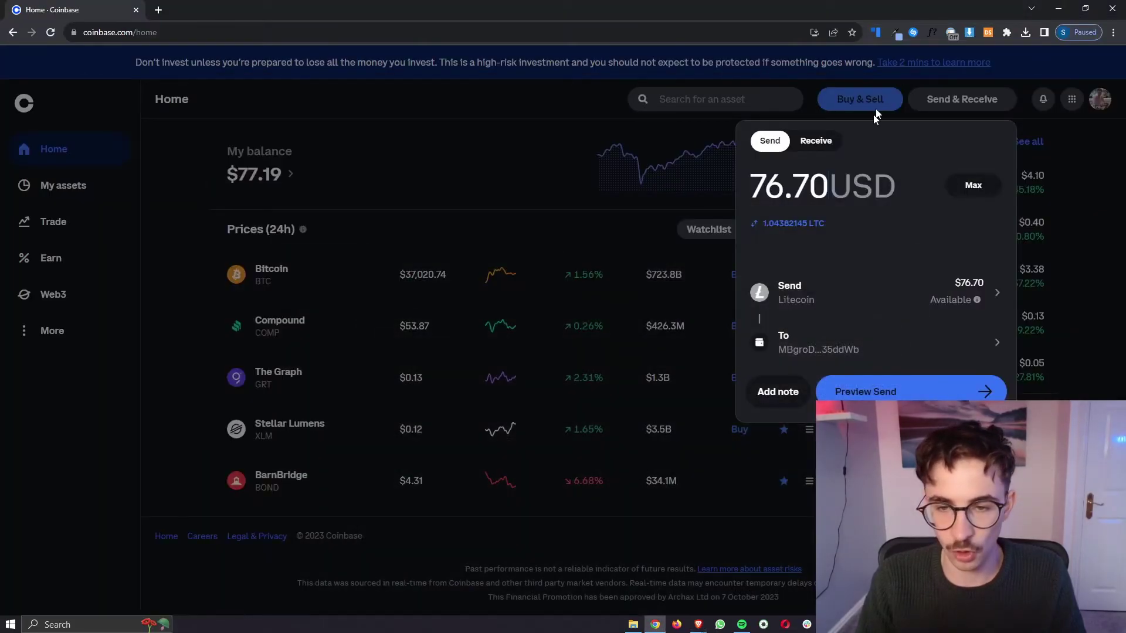
- Preview the Litecoin send and confirm it with the 6-digit authenticator code
click(897, 391)
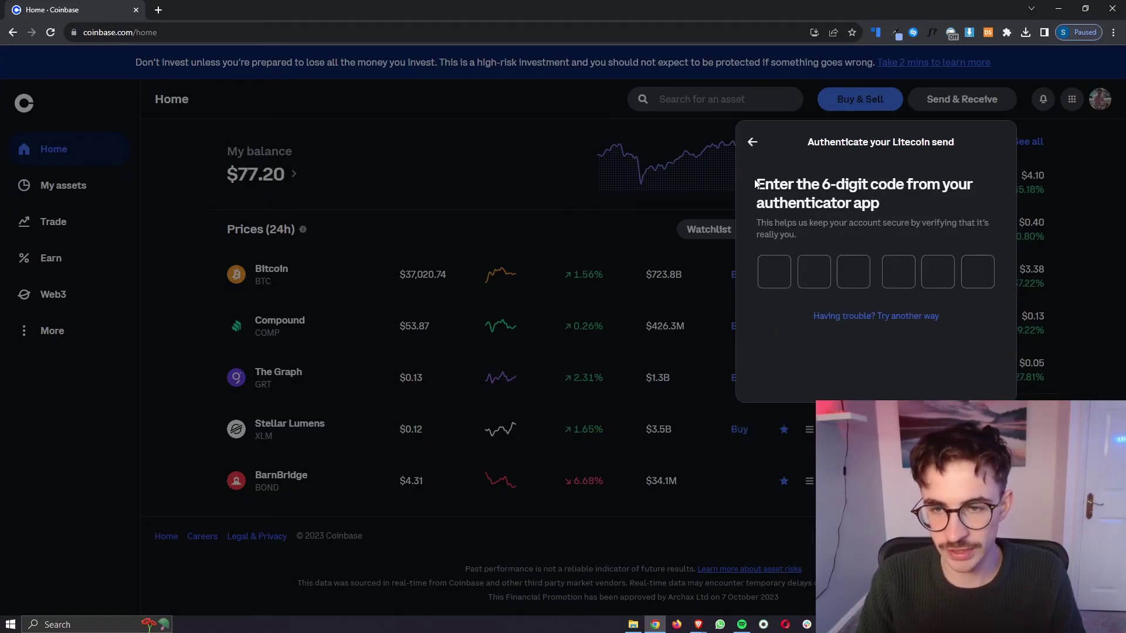
drag(753, 185, 882, 206)
click(885, 206)
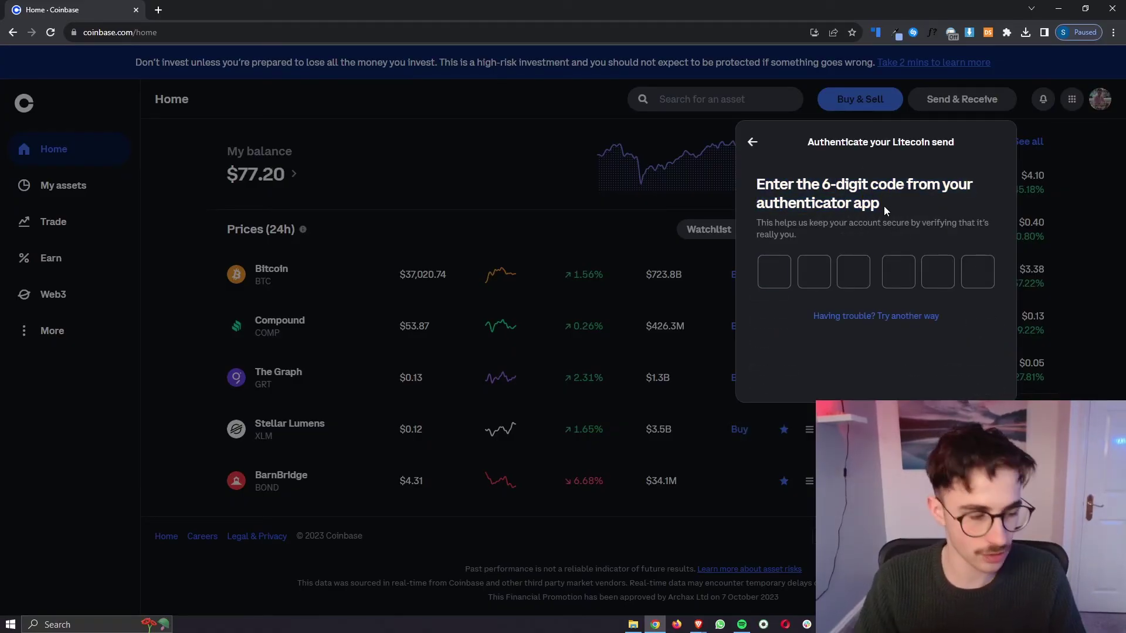
click(787, 266)
key(ctrl+v)
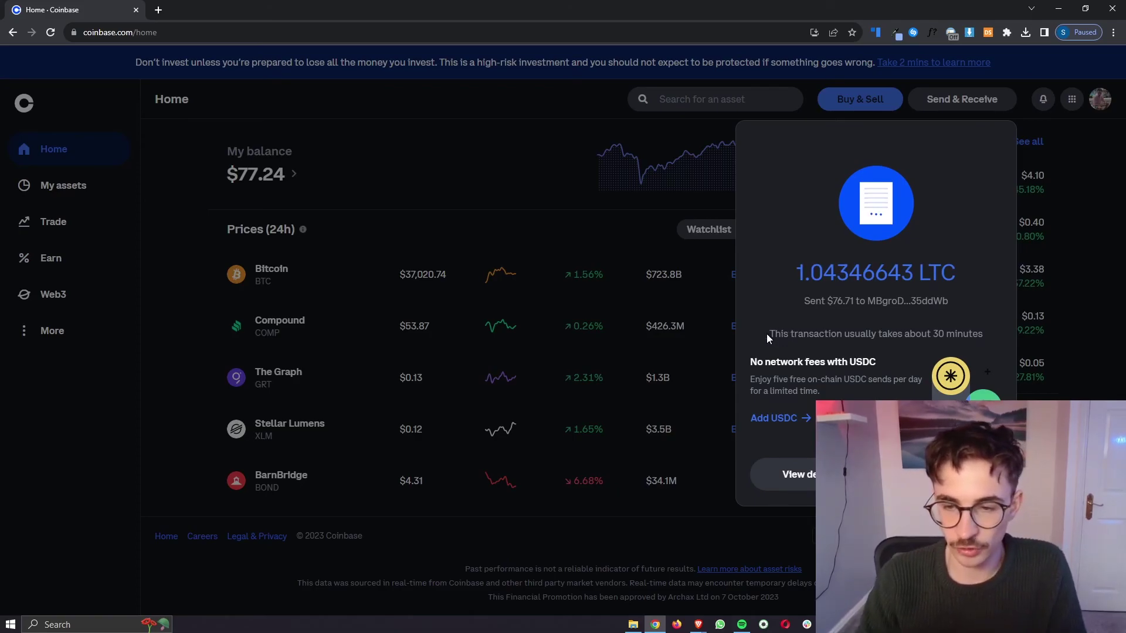
drag(766, 333, 965, 328)
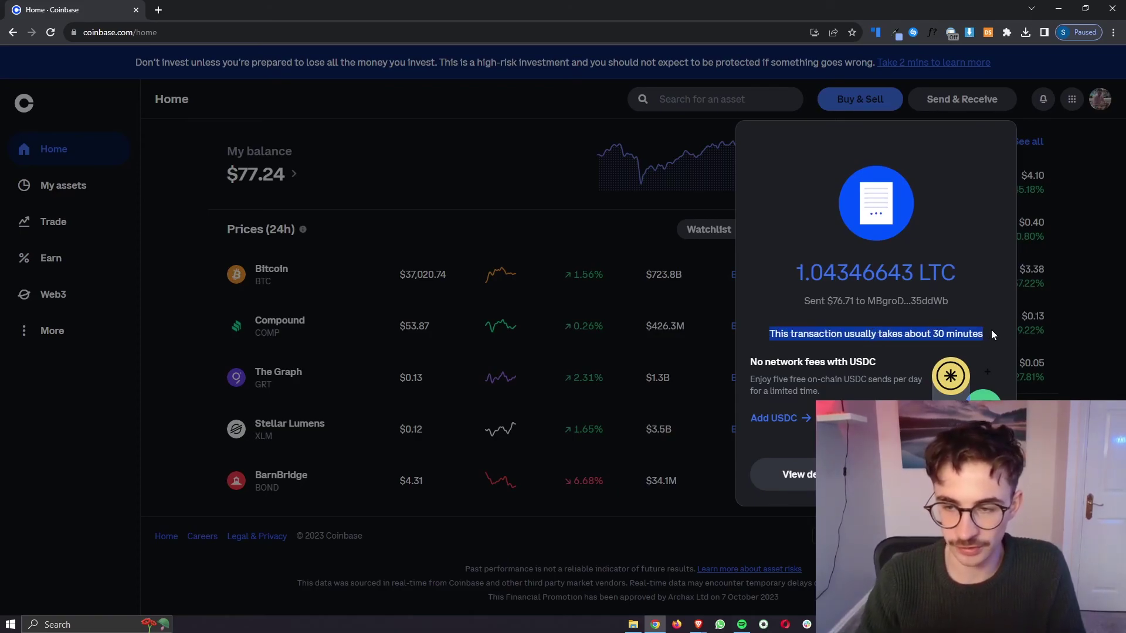
click(991, 331)
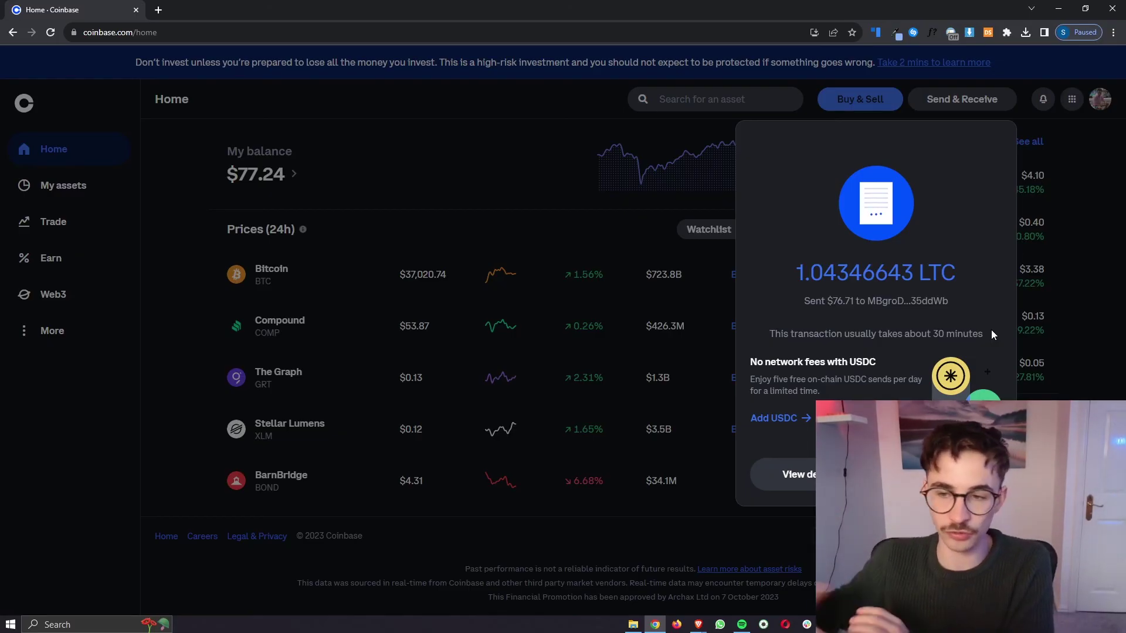
drag(770, 332, 988, 322)
click(991, 317)
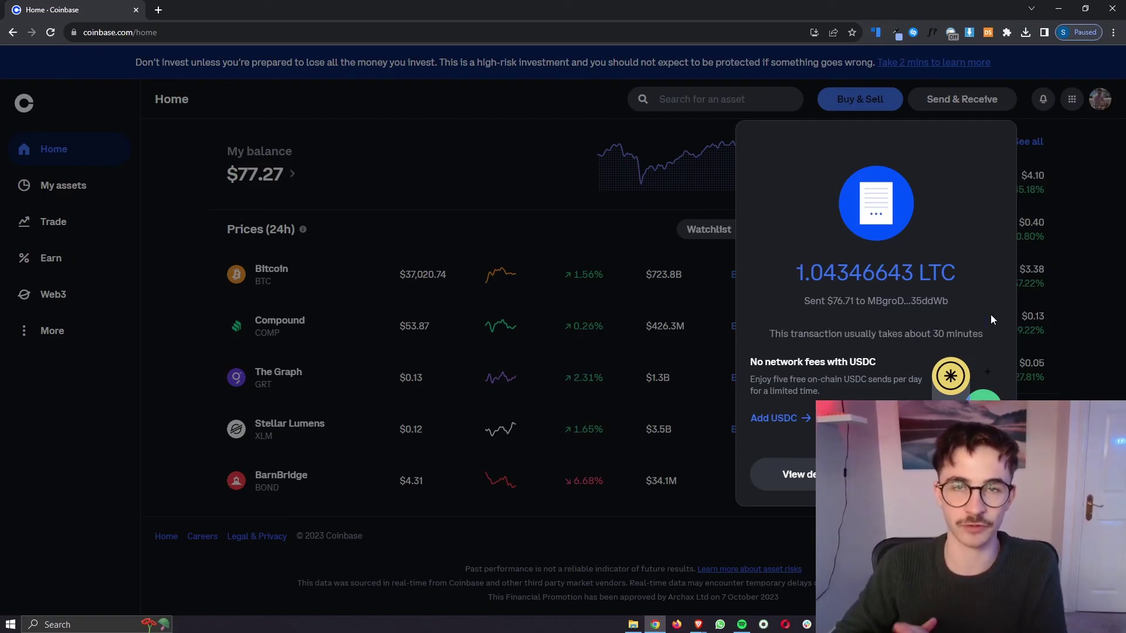